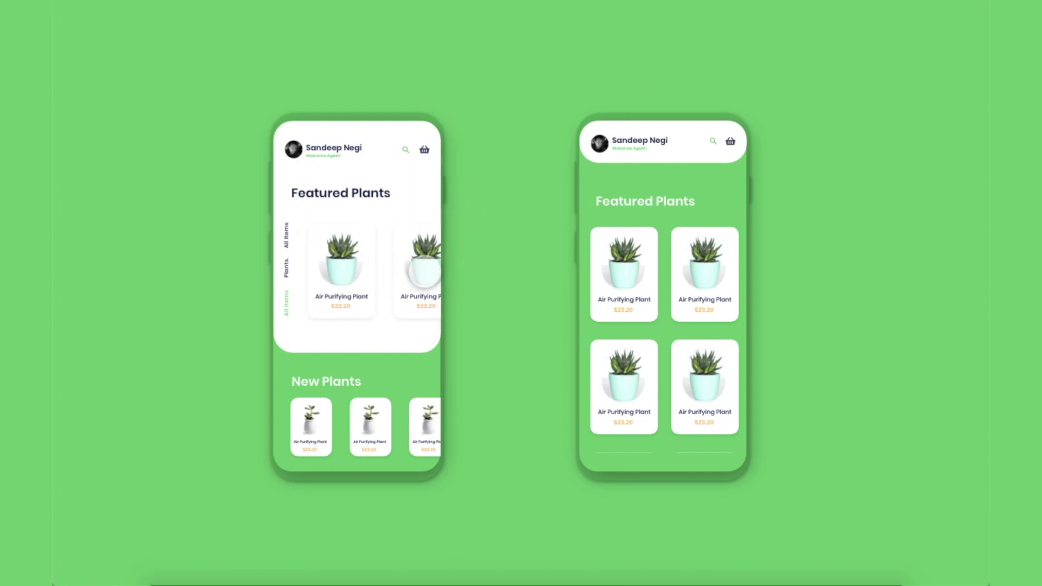
# Scroll the Featured Plants and New Plants rows and the two-column plant grid to examine how the finished prototypes behave
pyautogui.moveTo(436, 437); pyautogui.dragTo(428, 436)
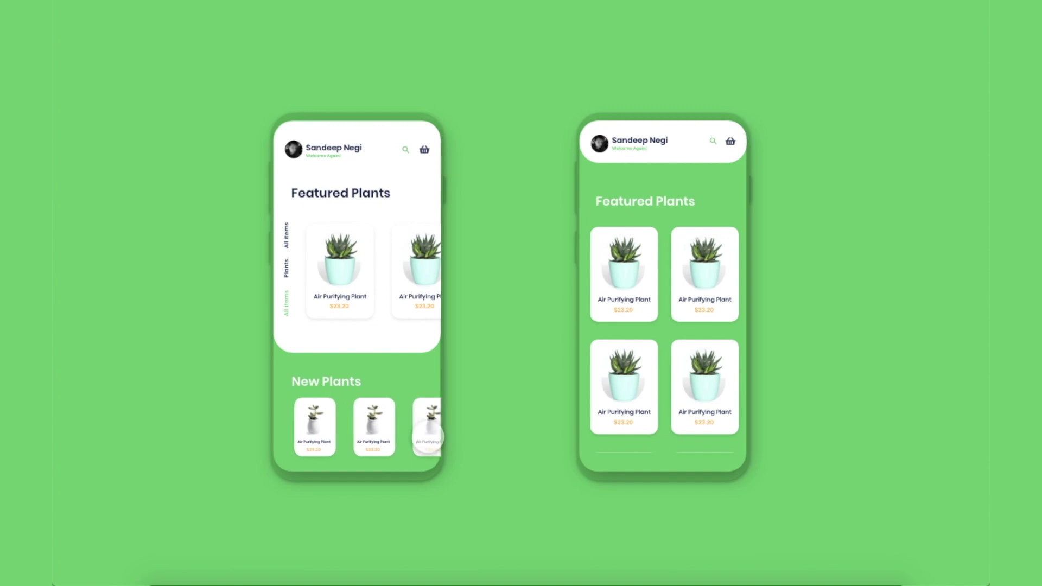
pyautogui.moveTo(434, 273); pyautogui.dragTo(384, 272)
pyautogui.moveTo(384, 272); pyautogui.dragTo(409, 271)
pyautogui.moveTo(439, 431); pyautogui.dragTo(427, 430)
pyautogui.hscroll(-2, 427, 430)
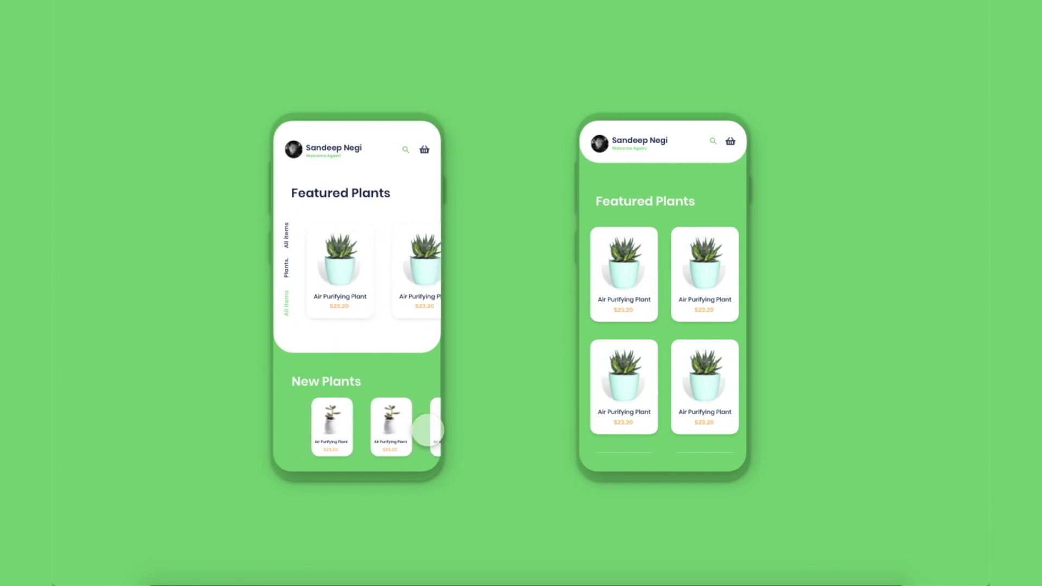
pyautogui.scroll(-2, 710, 281)
pyautogui.scroll(1, 710, 282)
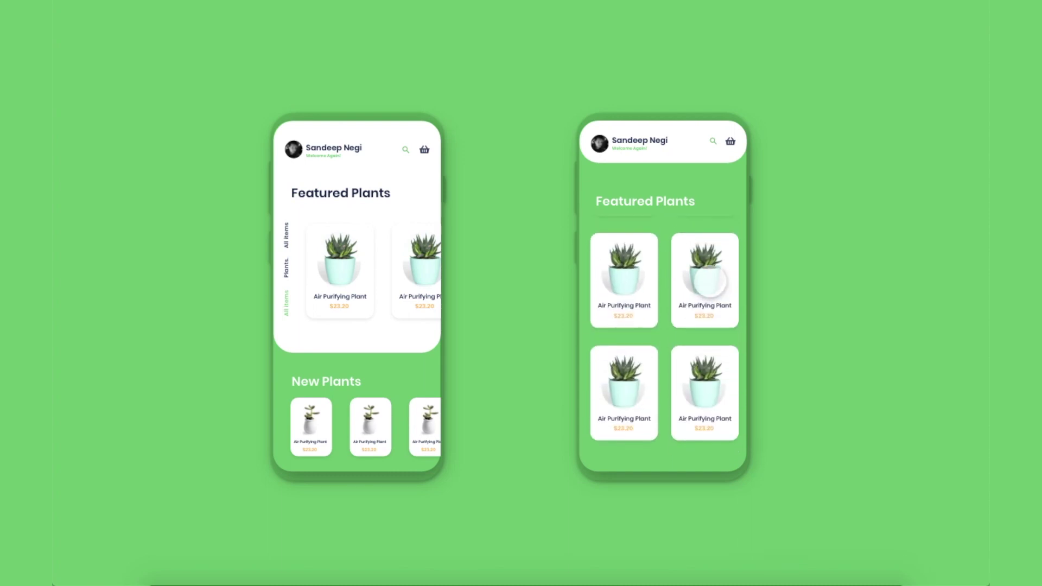
pyautogui.scroll(4, 710, 281)
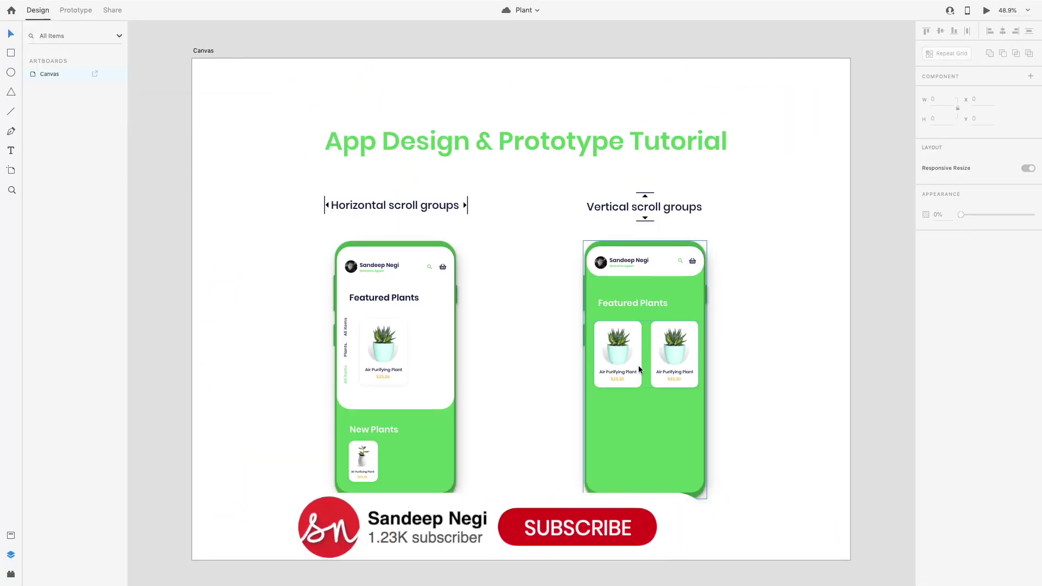
# Turn the Featured Plants card on the horizontal-scroll phone into a Repeat Grid and extend it sideways to three cards, about 671 wide
pyautogui.scroll(-2, 507, 339)
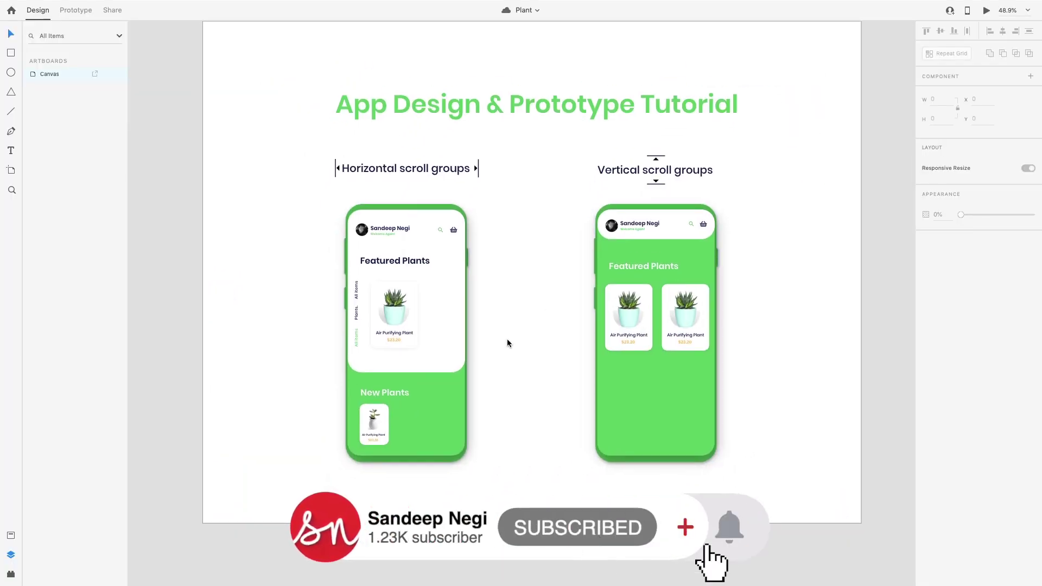
pyautogui.scroll(3, 507, 339)
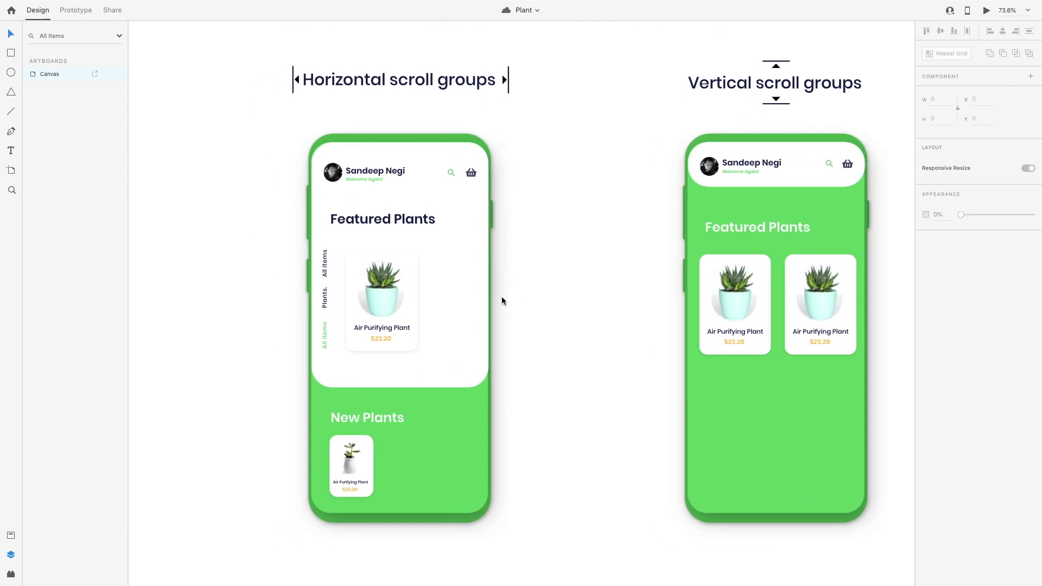
pyautogui.scroll(2, 402, 300)
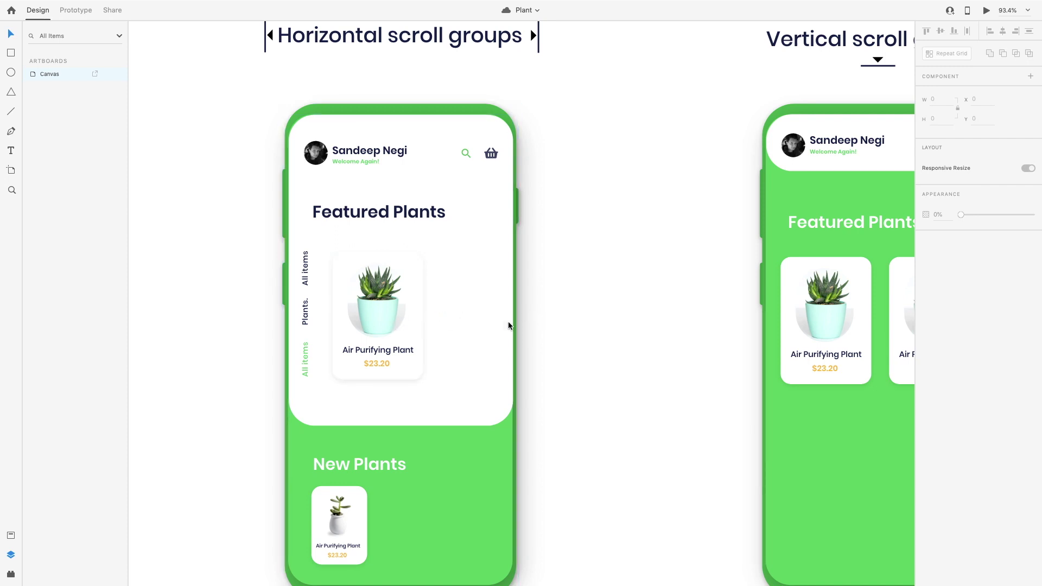
pyautogui.scroll(-2, 462, 311)
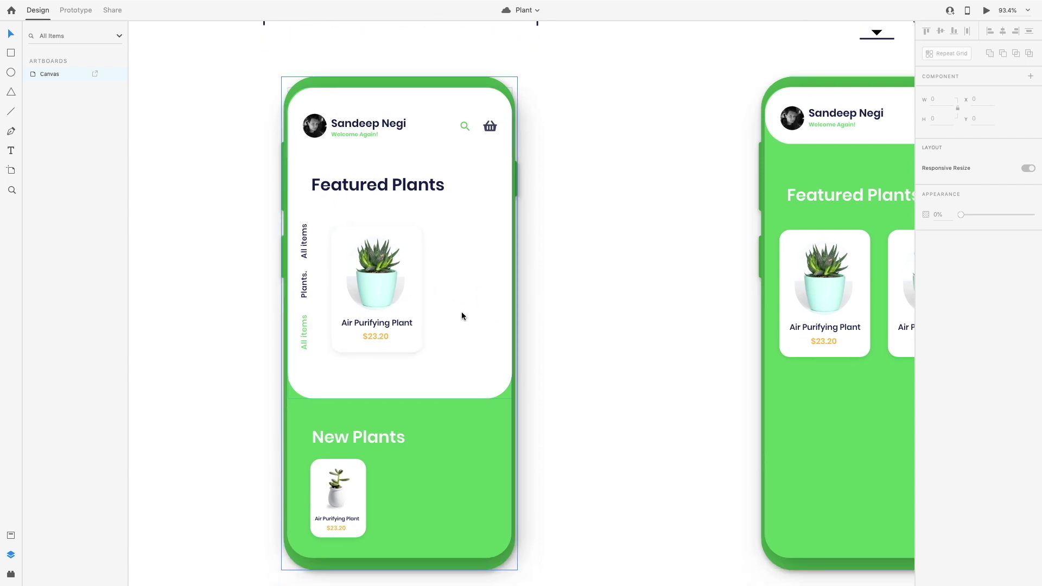
pyautogui.scroll(-1, 411, 303)
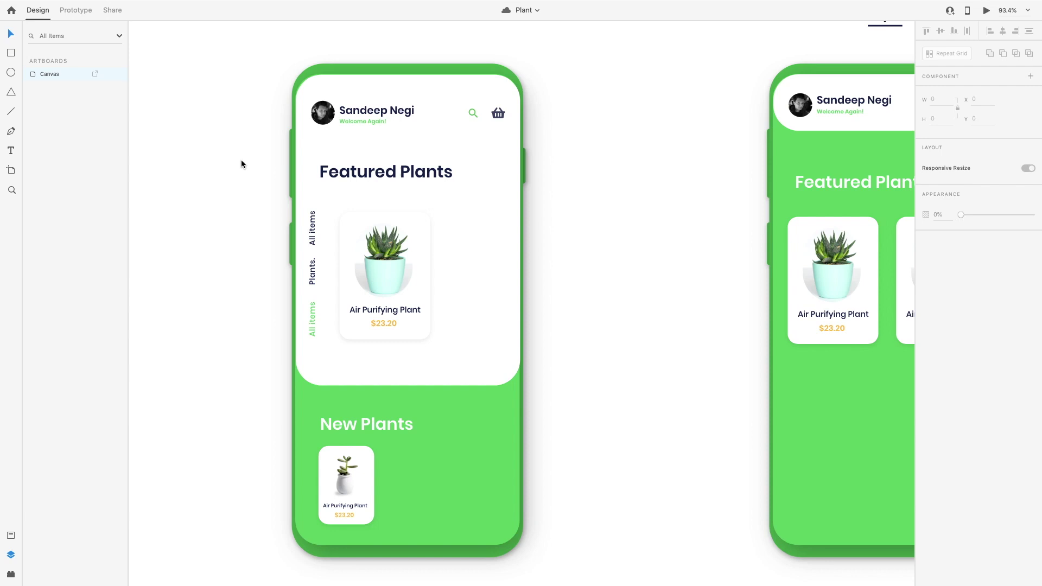
pyautogui.click(420, 277)
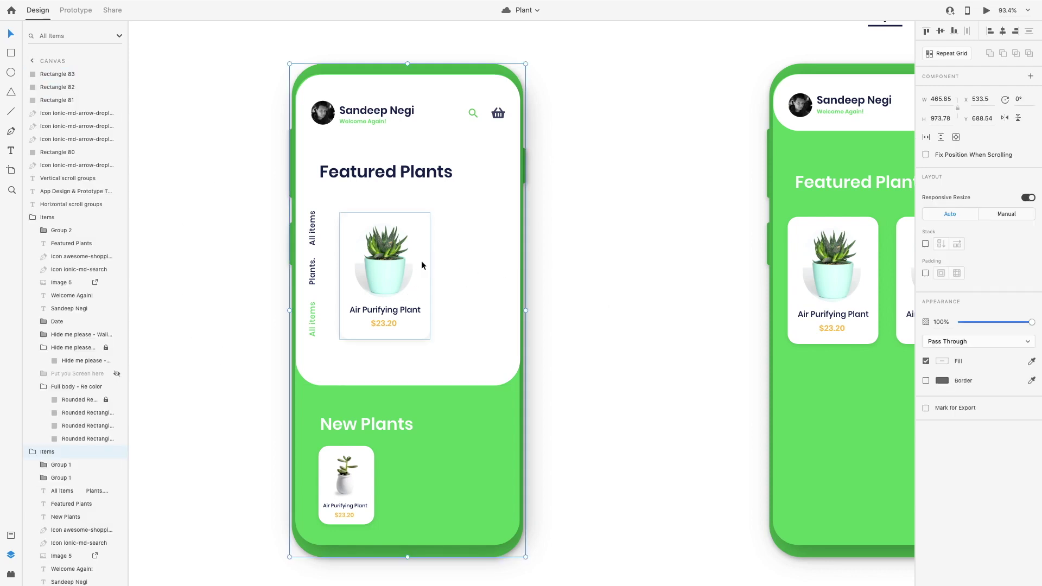
pyautogui.doubleClick(421, 261)
pyautogui.scroll(1, 728, 262)
pyautogui.hscroll(1, 728, 263)
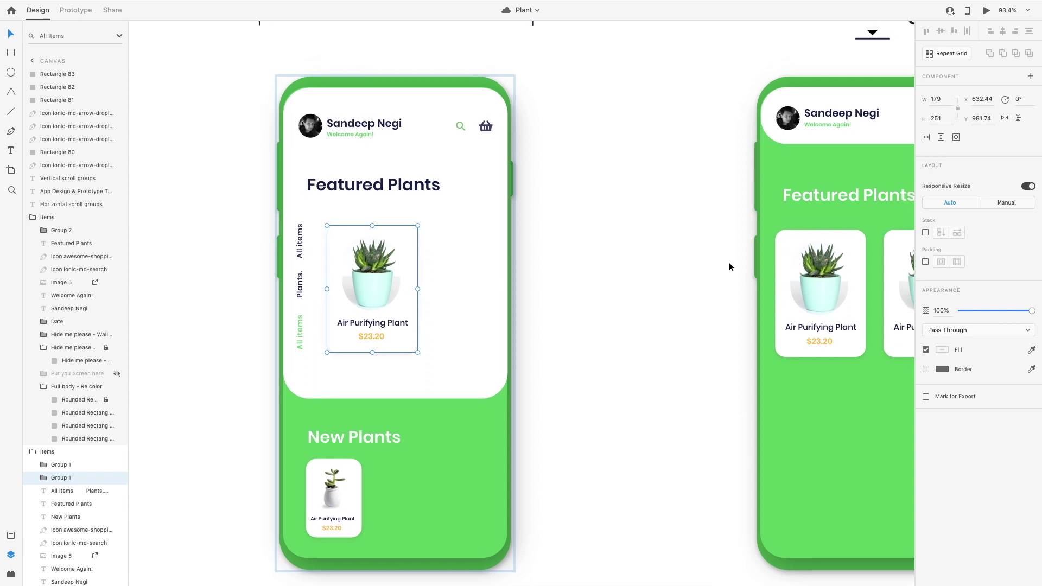
pyautogui.click(949, 53)
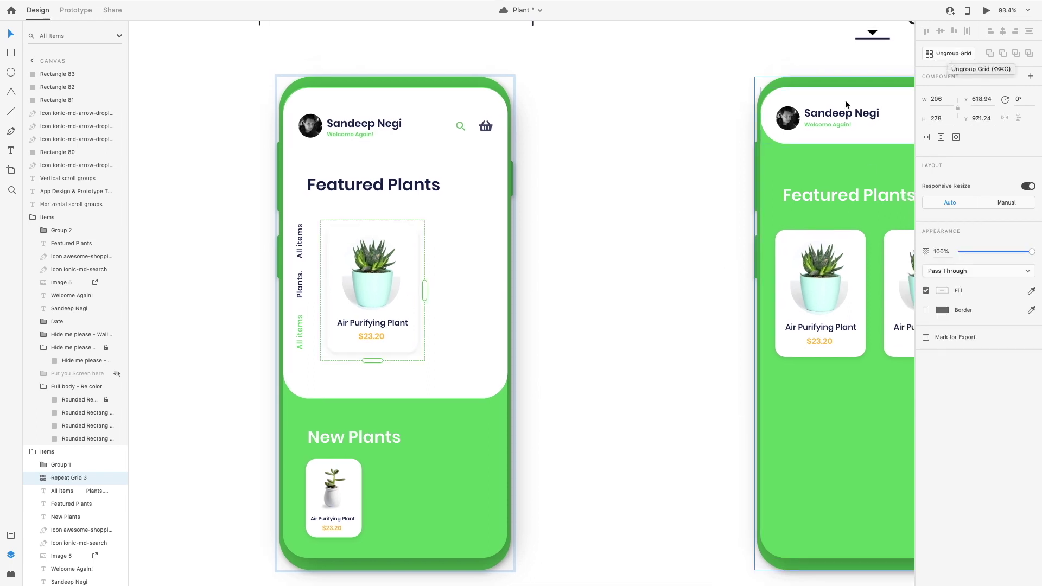
pyautogui.moveTo(424, 291); pyautogui.dragTo(660, 288)
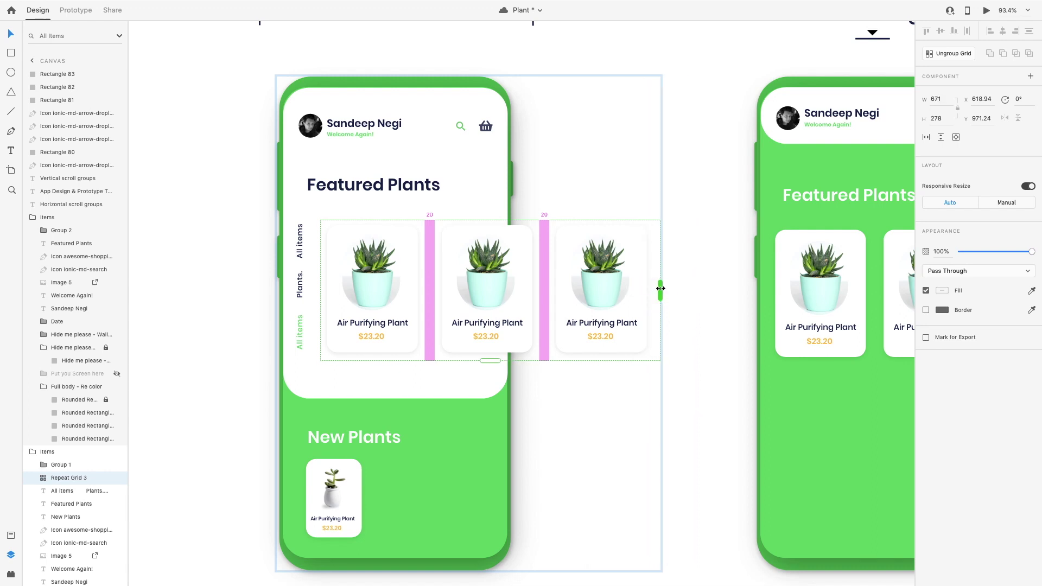
pyautogui.click(606, 140)
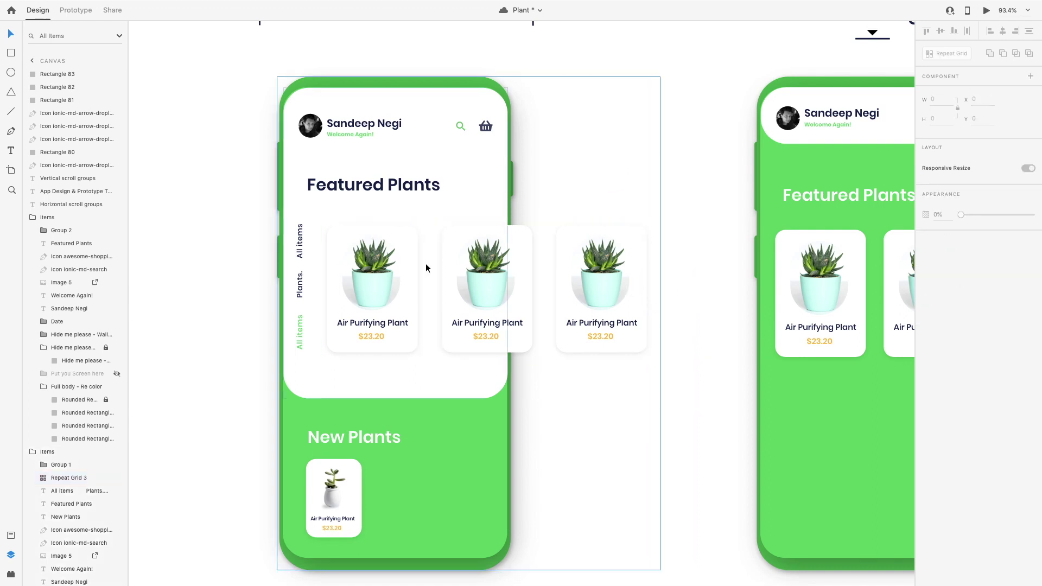
# Make the Featured Plants grid a horizontal scroll group and fit its viewport between the category labels and the phone's right edge, about 389 wide
pyautogui.doubleClick(392, 272)
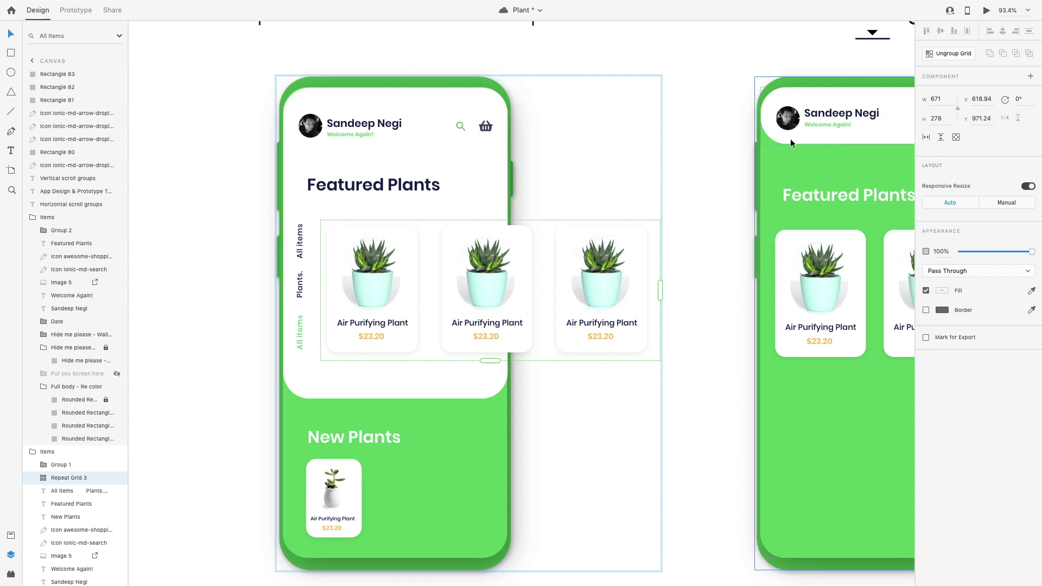
pyautogui.click(926, 138)
pyautogui.scroll(4, 676, 247)
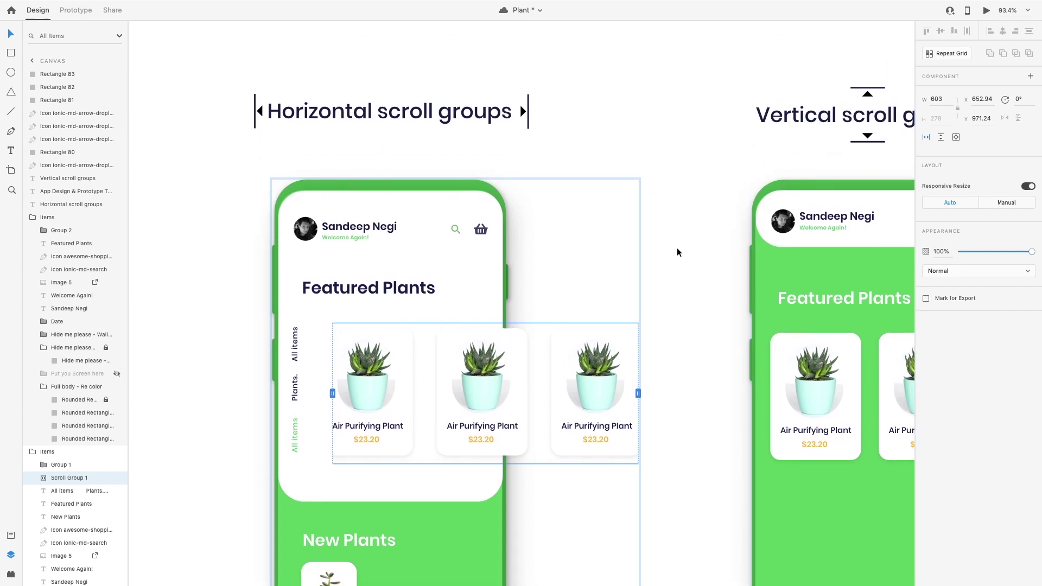
pyautogui.scroll(-2, 676, 248)
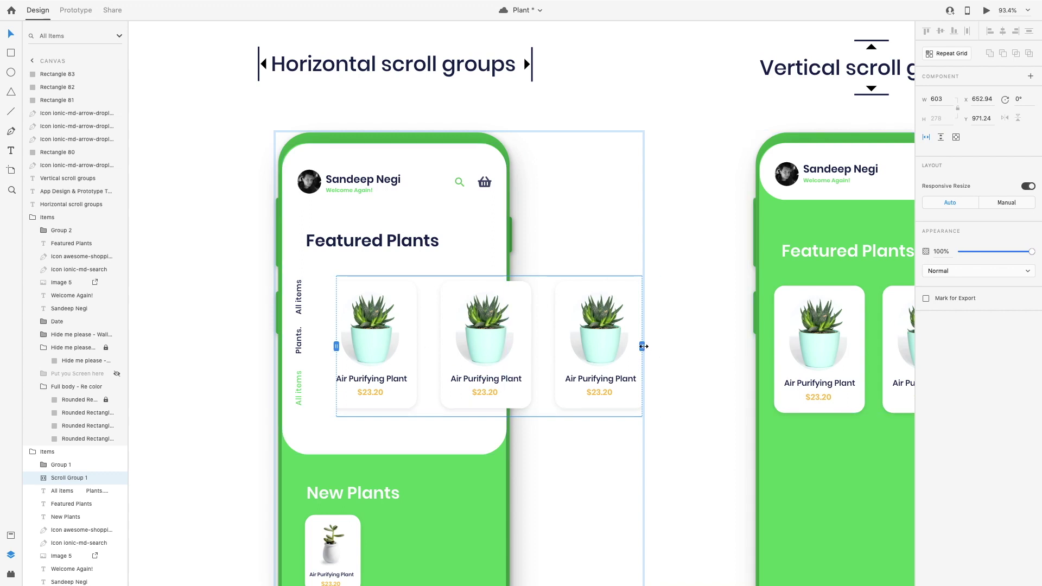
pyautogui.moveTo(644, 346); pyautogui.dragTo(508, 355)
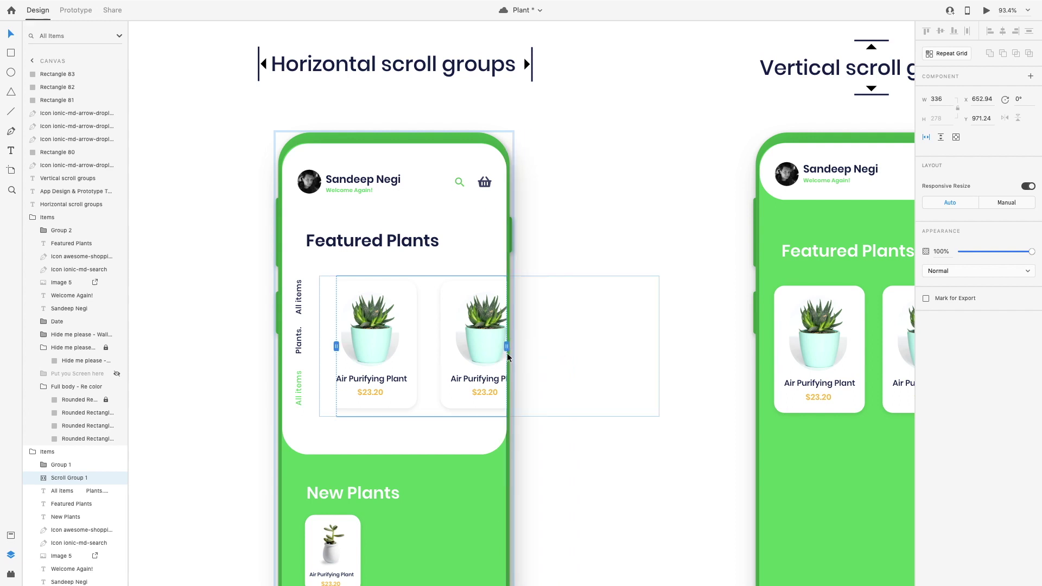
pyautogui.moveTo(336, 346); pyautogui.dragTo(308, 346)
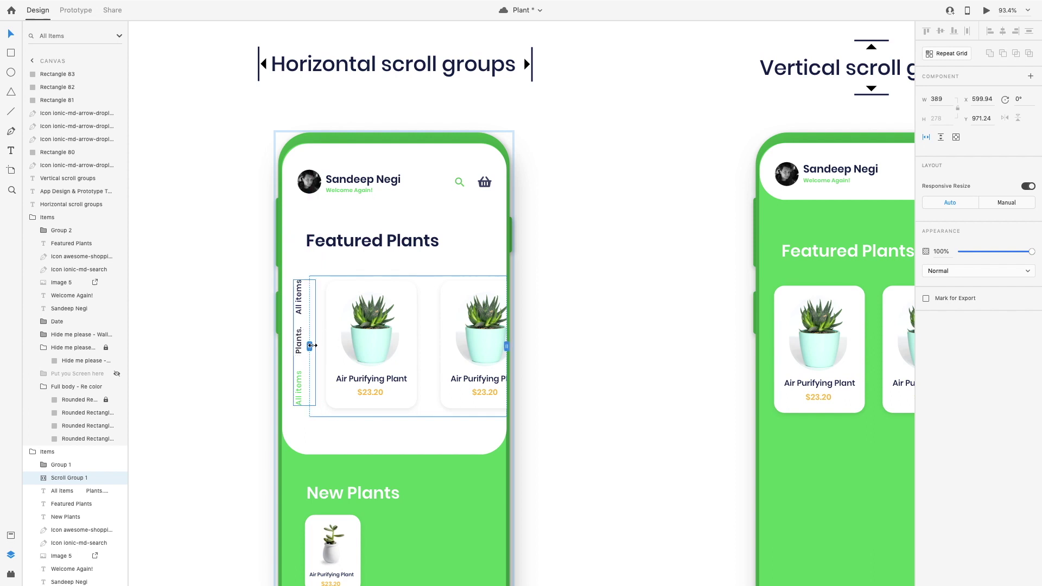
pyautogui.click(589, 220)
# Turn the New Plants card into a Repeat Grid and extend it sideways to four cards, about 620 wide
pyautogui.scroll(-2, 589, 220)
pyautogui.scroll(-4, 589, 220)
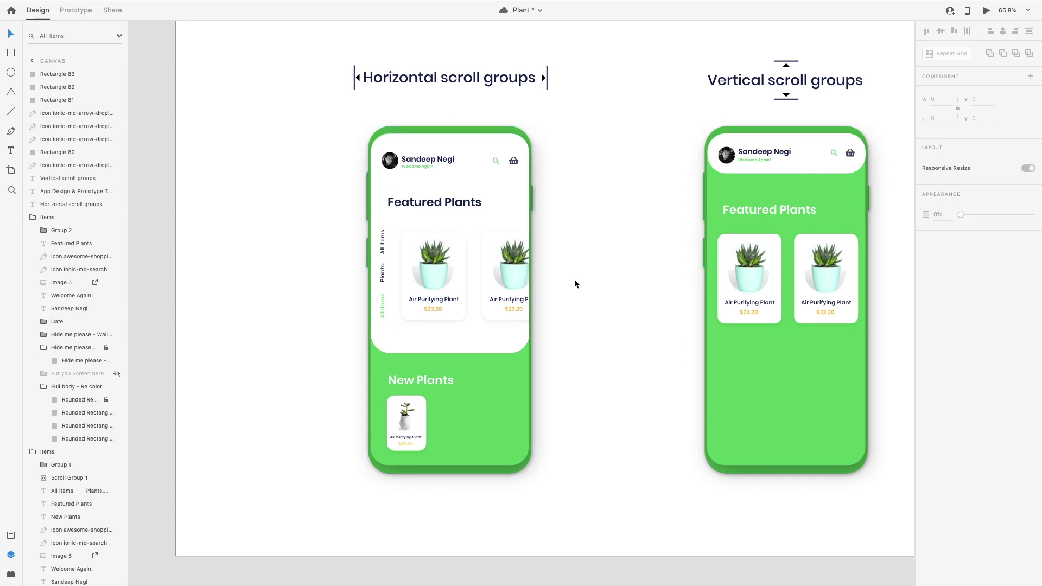
pyautogui.scroll(-1, 583, 280)
pyautogui.scroll(2, 583, 280)
pyautogui.scroll(-2, 492, 375)
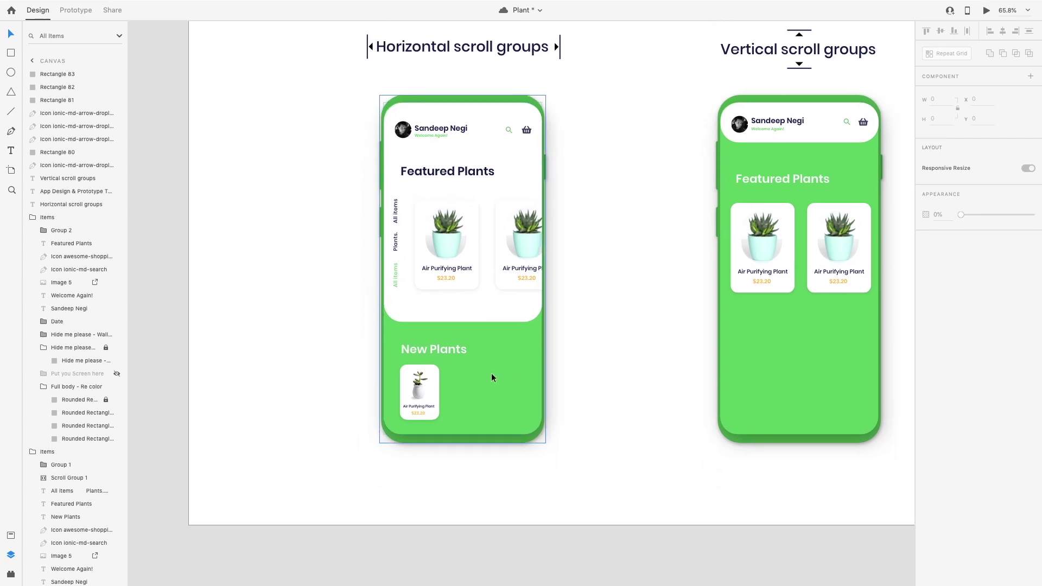
pyautogui.scroll(3, 438, 389)
pyautogui.scroll(1, 430, 385)
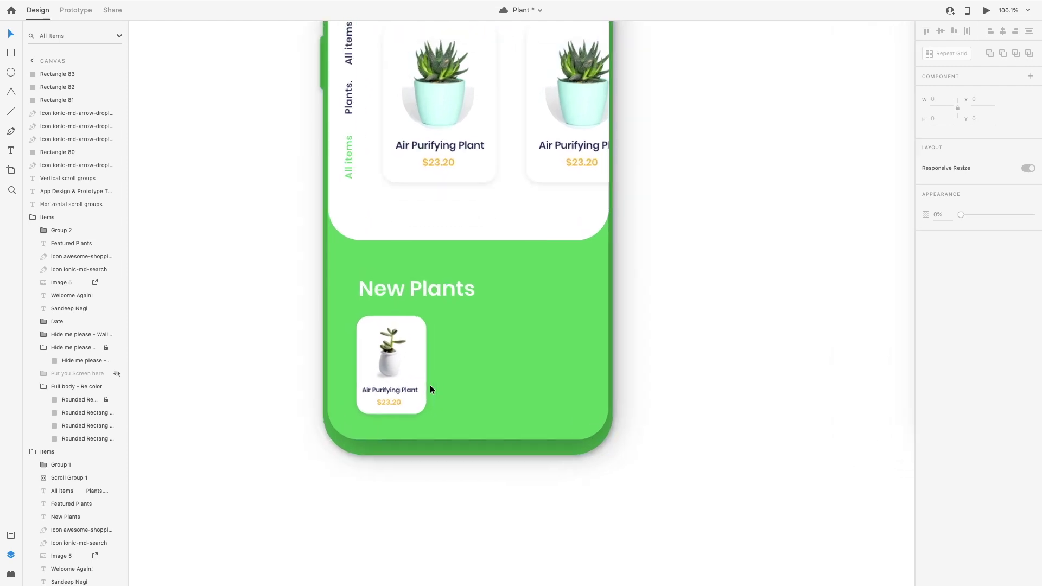
pyautogui.scroll(1, 429, 385)
pyautogui.click(406, 345)
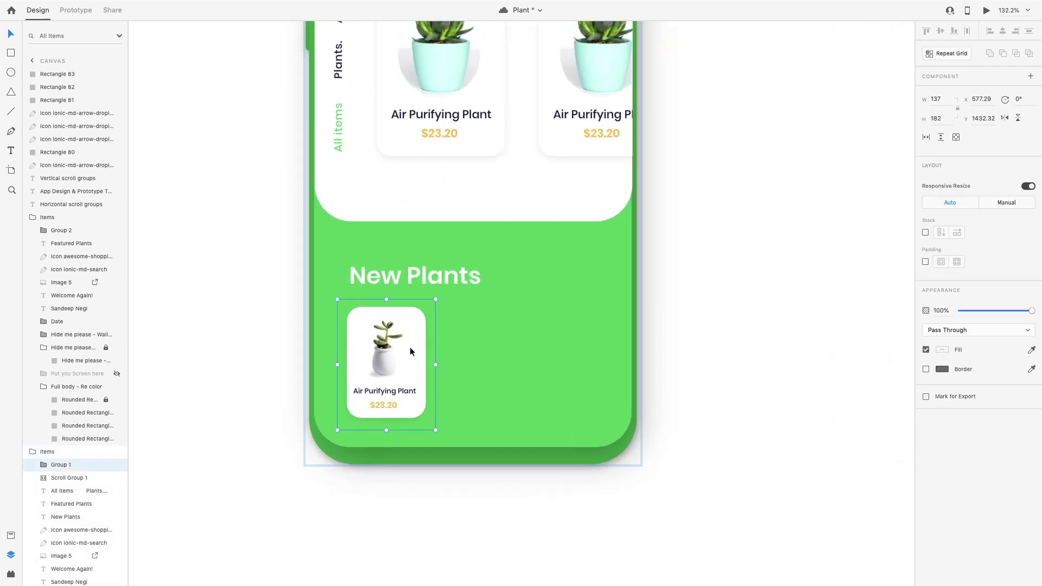
pyautogui.click(951, 53)
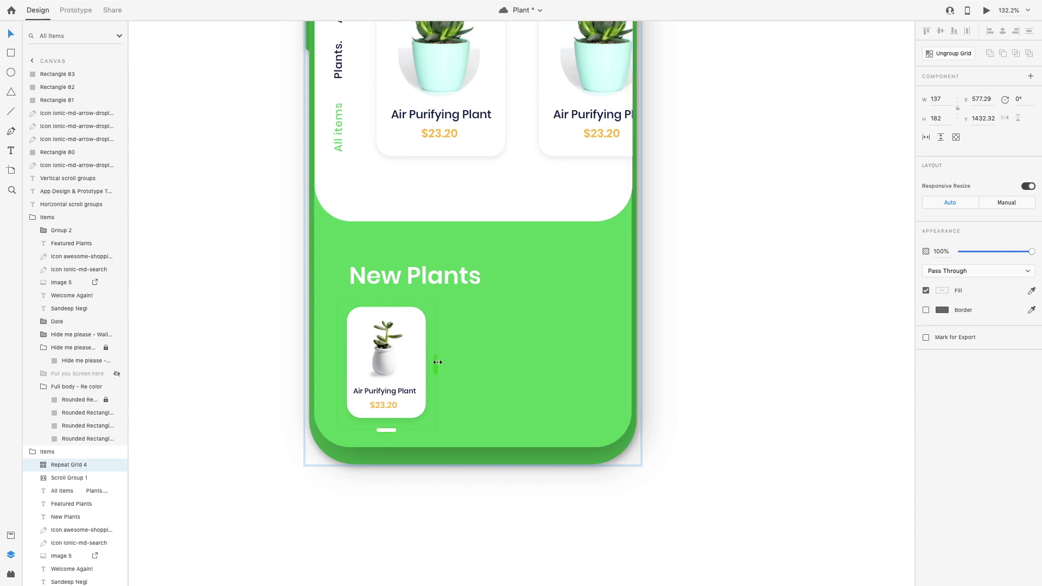
pyautogui.moveTo(438, 358); pyautogui.dragTo(782, 350)
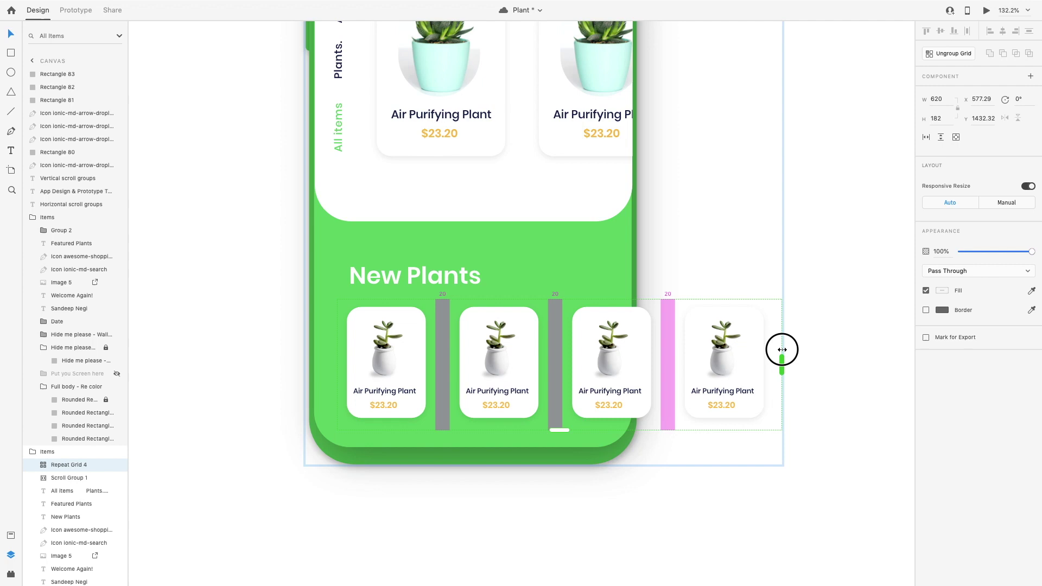
# Make the New Plants grid a horizontal scroll group and fit its viewport to the phone screen, about 416 wide, with the first card fully included
pyautogui.scroll(2, 819, 298)
pyautogui.hscroll(1, 819, 298)
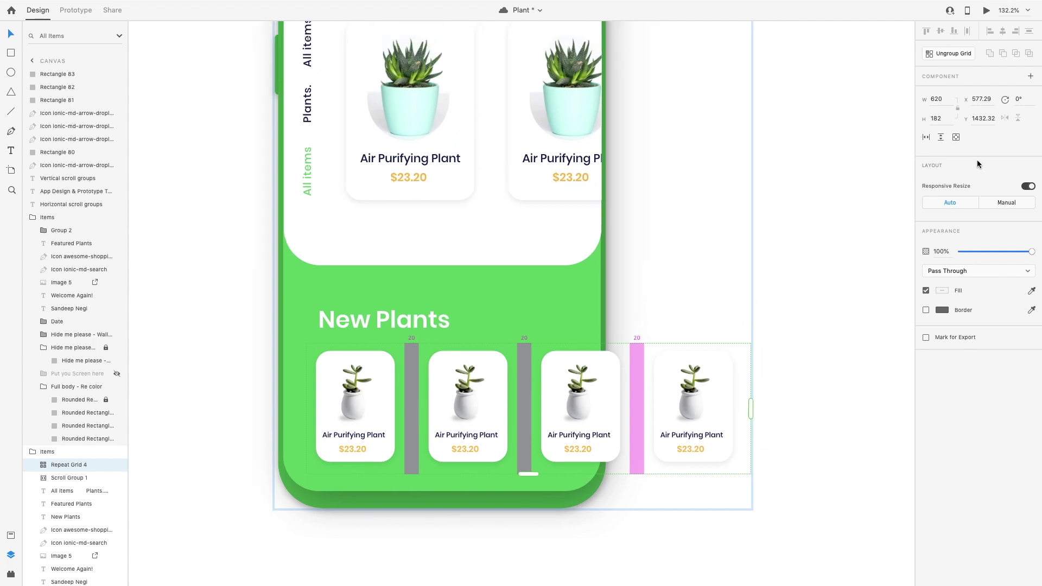
pyautogui.click(926, 139)
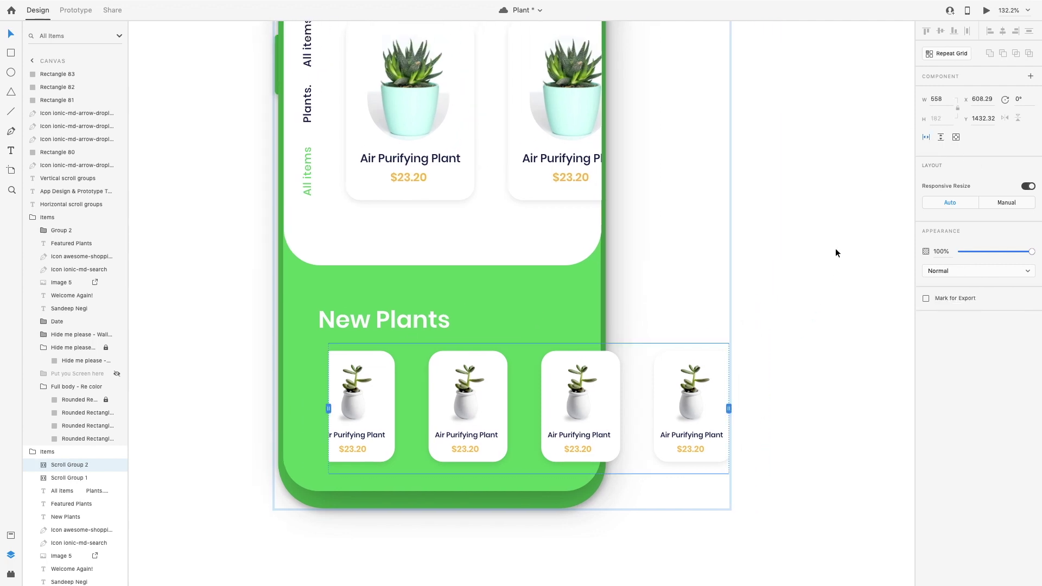
pyautogui.moveTo(728, 408); pyautogui.dragTo(601, 412)
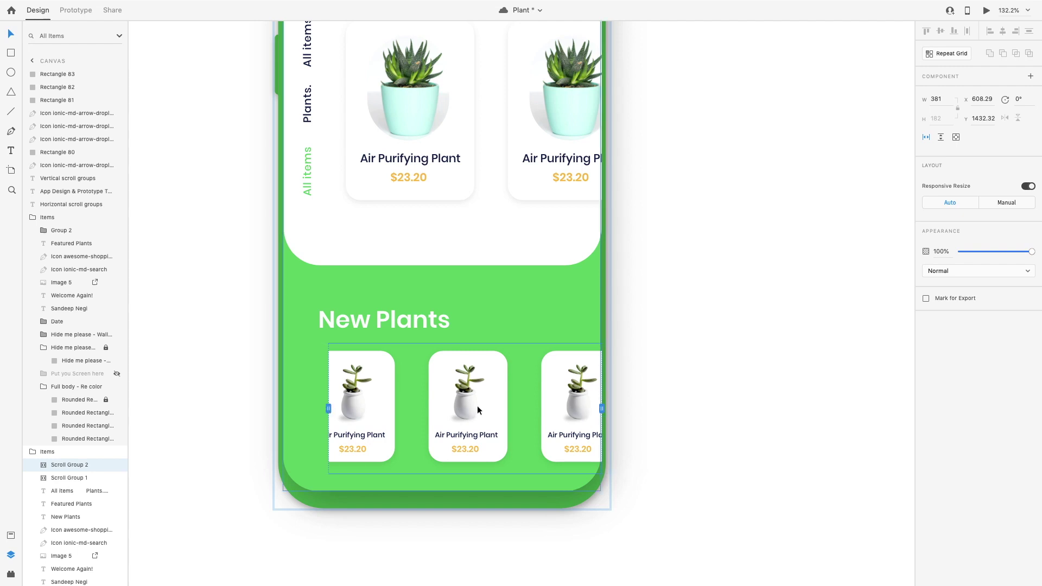
pyautogui.moveTo(328, 408); pyautogui.dragTo(304, 409)
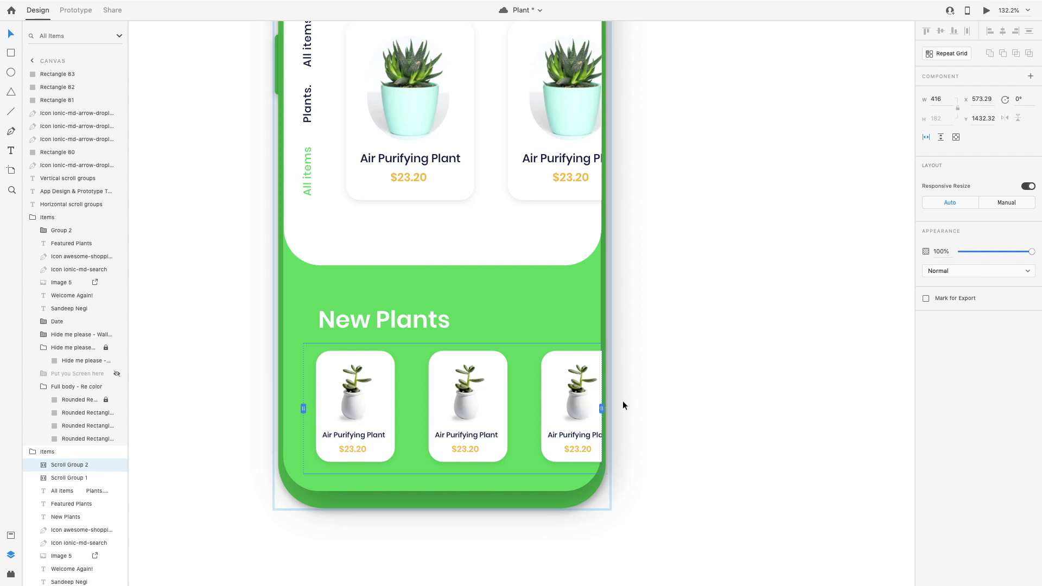
pyautogui.click(669, 388)
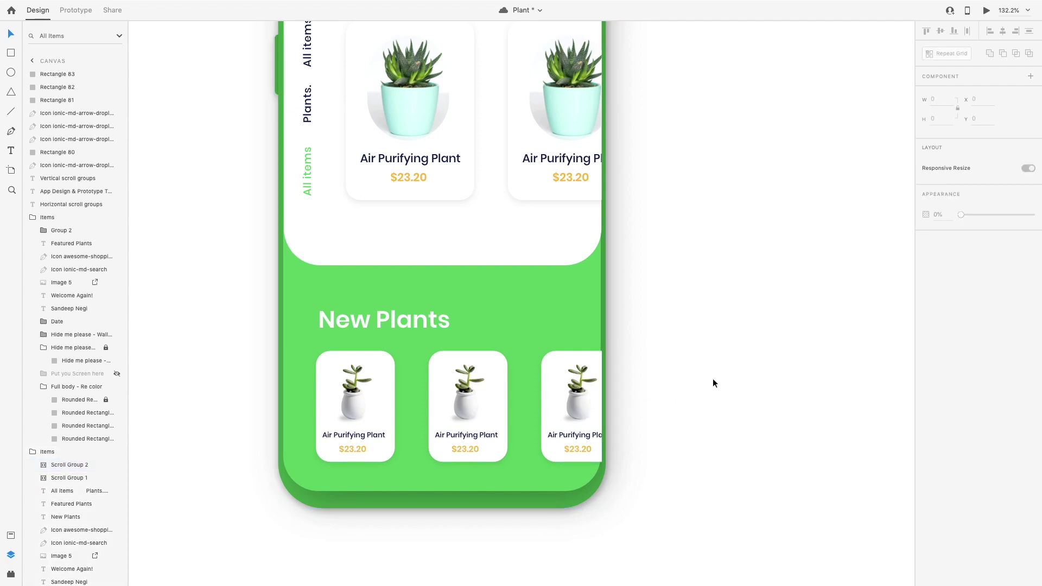
# Trim the right edge of the New Plants scroll group's viewport to about 415 wide so it aligns with the phone screen's edge
pyautogui.scroll(-3, 712, 379)
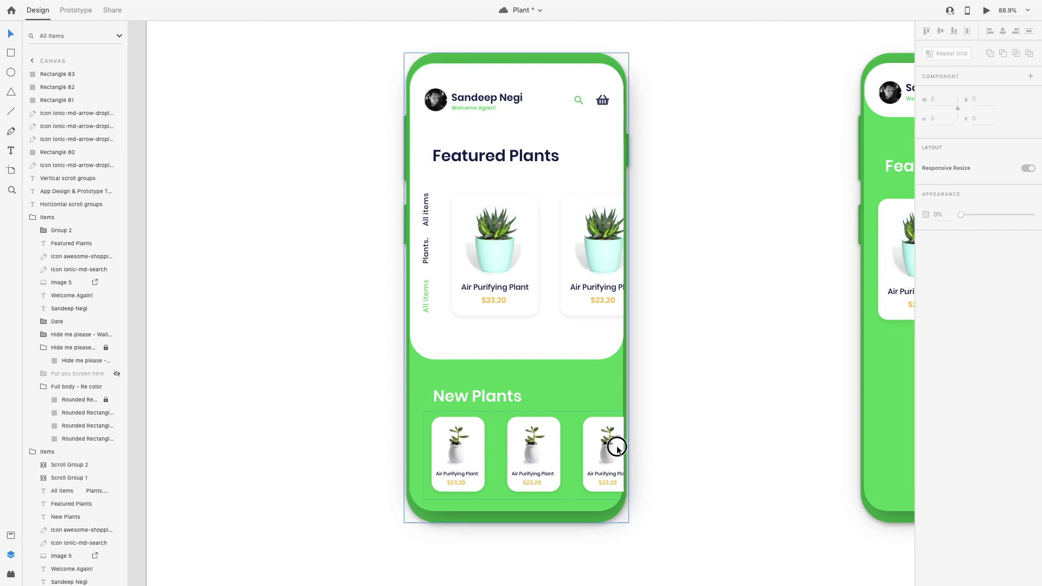
pyautogui.click(615, 446)
pyautogui.doubleClick(613, 447)
pyautogui.scroll(-2, 614, 447)
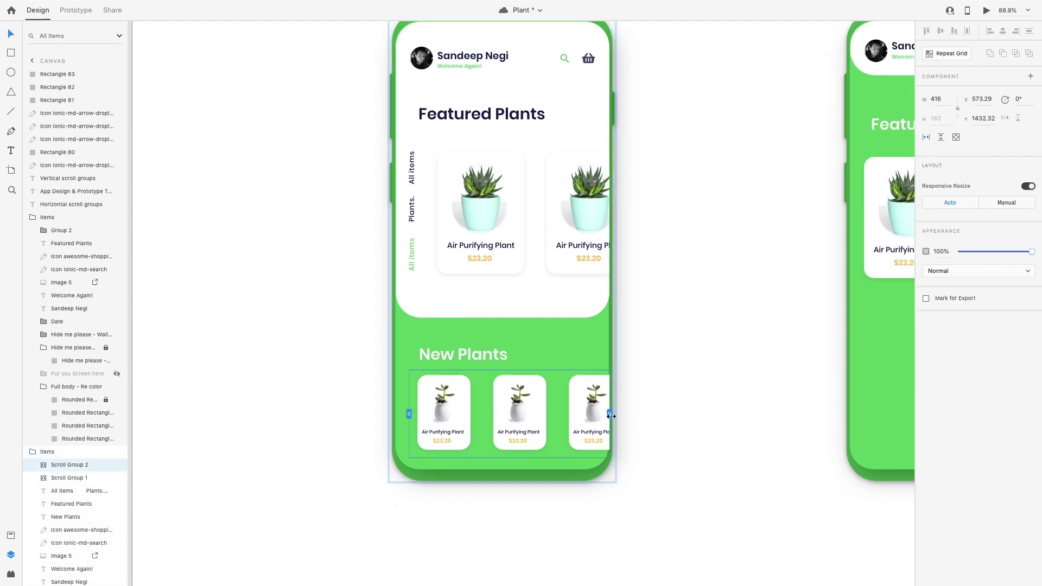
pyautogui.moveTo(610, 414); pyautogui.dragTo(607, 414)
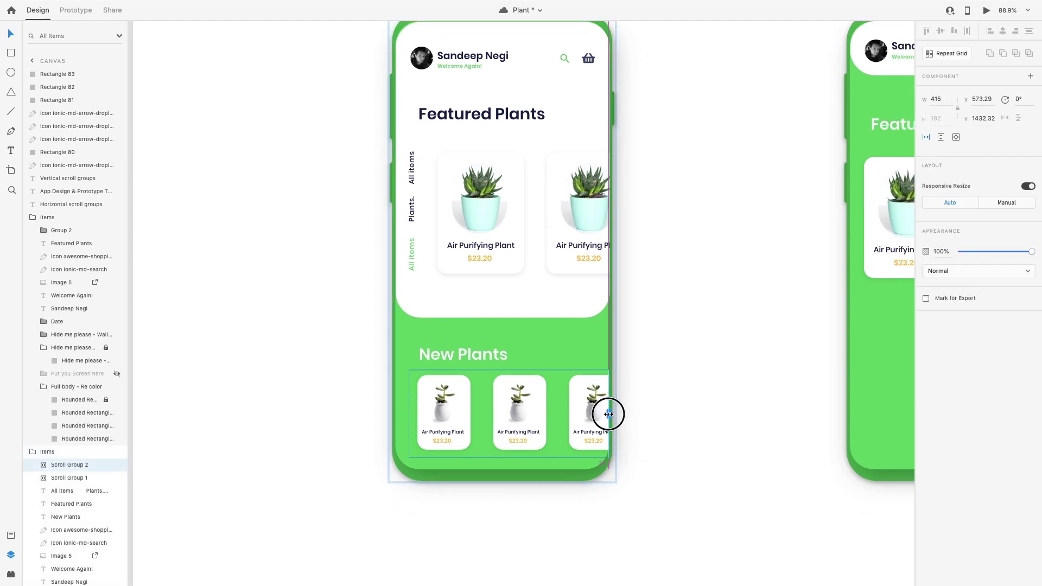
pyautogui.click(672, 381)
pyautogui.scroll(-3, 673, 381)
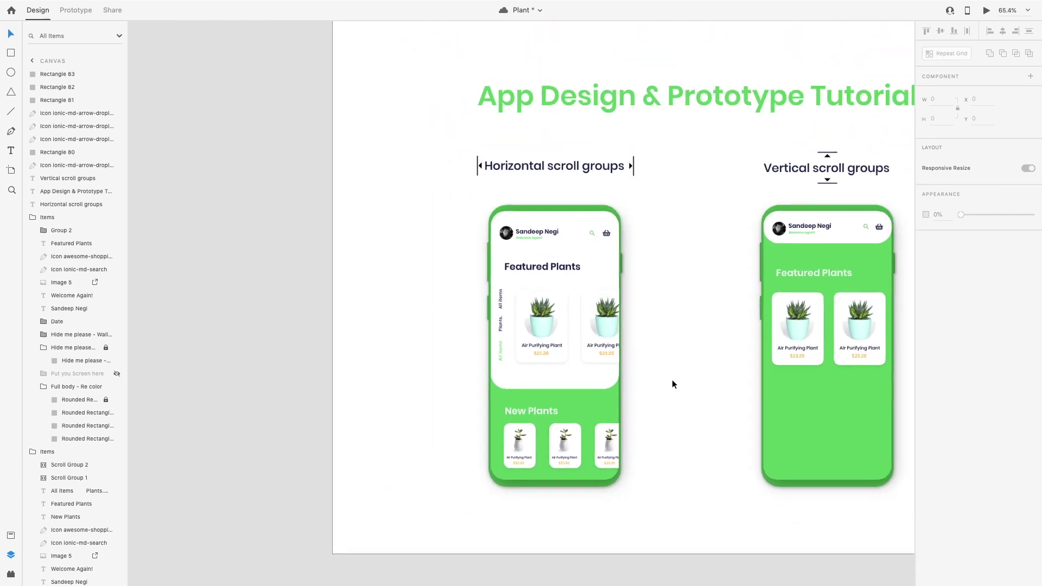
pyautogui.scroll(-2, 672, 380)
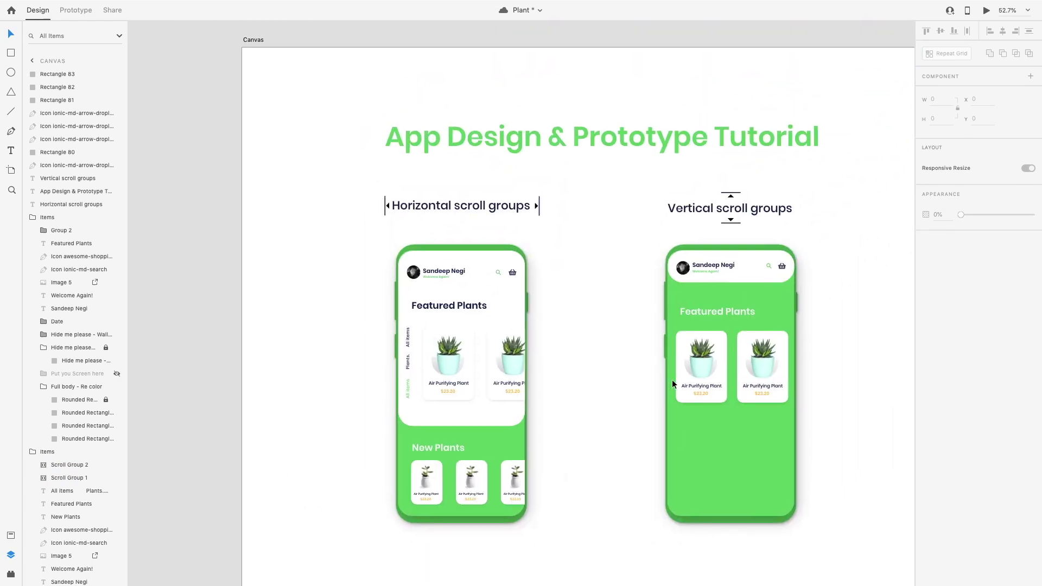
# Turn the pair of plant cards on the vertical-scroll phone into a Repeat Grid and extend it downward to about 1184 tall
pyautogui.scroll(-1, 672, 379)
pyautogui.hscroll(1, 671, 379)
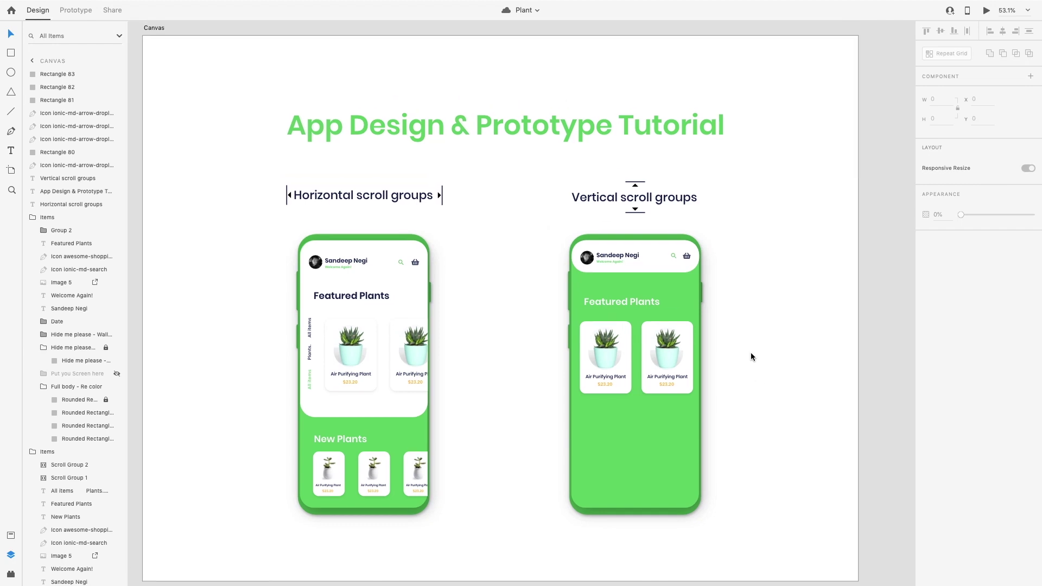
pyautogui.hscroll(2, 750, 353)
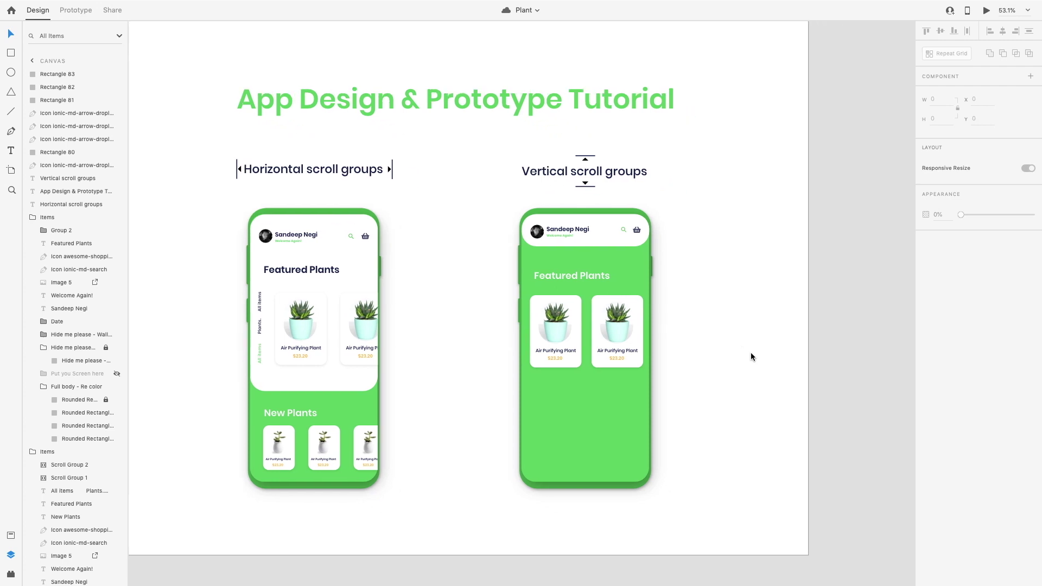
pyautogui.scroll(4, 751, 353)
pyautogui.scroll(-2, 750, 353)
pyautogui.scroll(5, 750, 357)
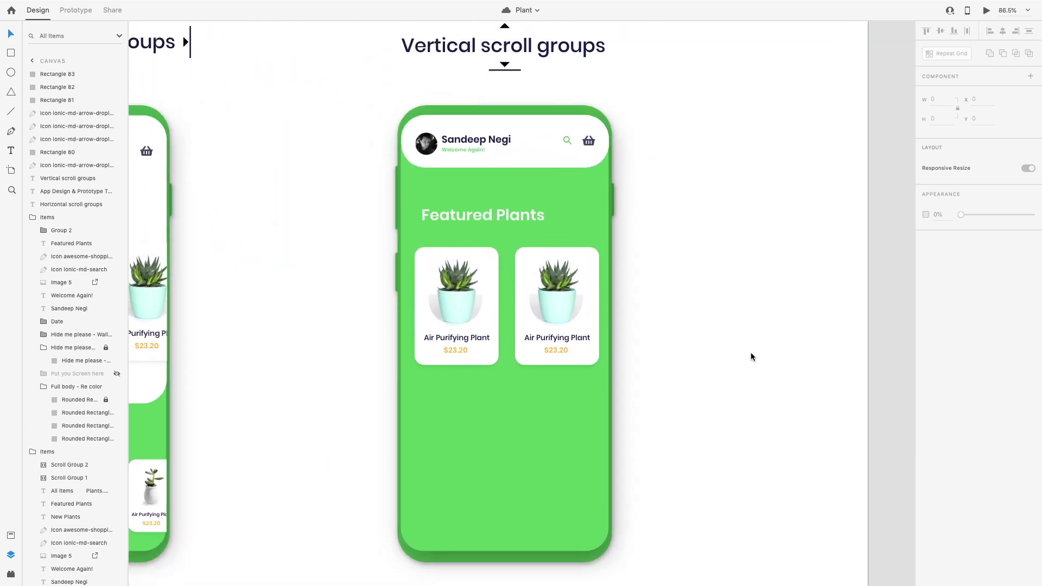
pyautogui.click(568, 264)
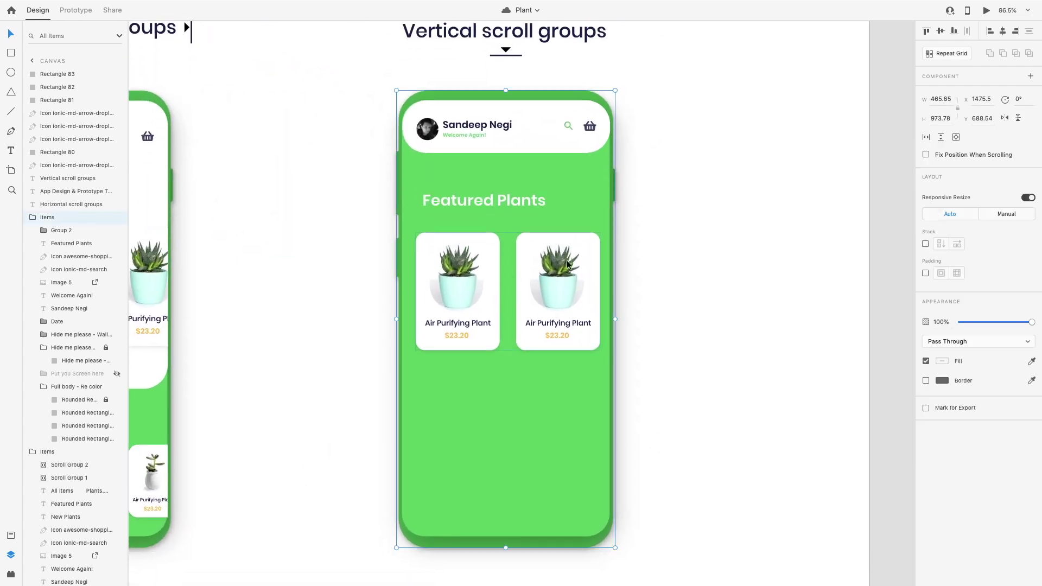
pyautogui.doubleClick(554, 262)
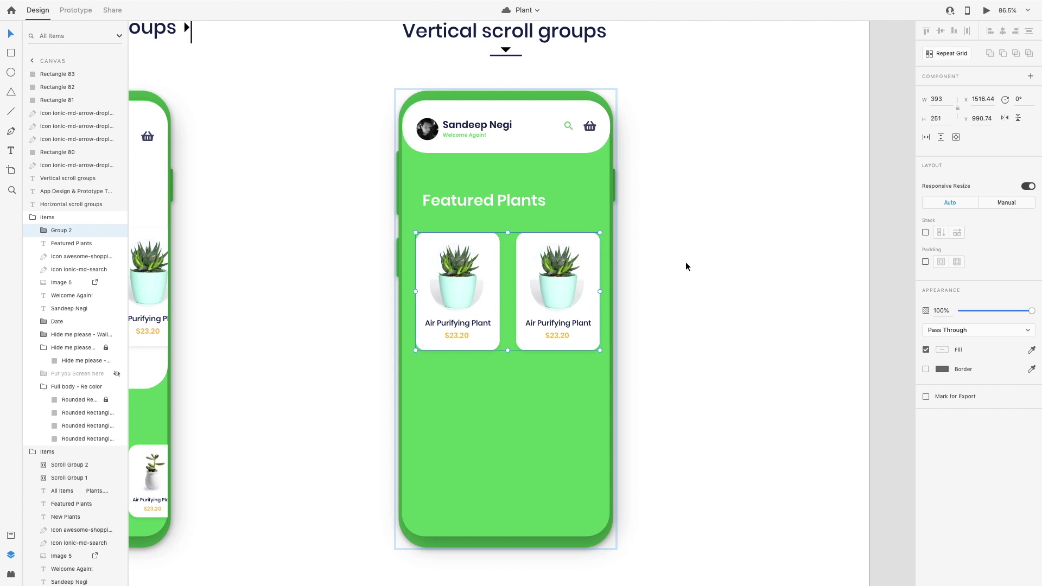
pyautogui.click(942, 54)
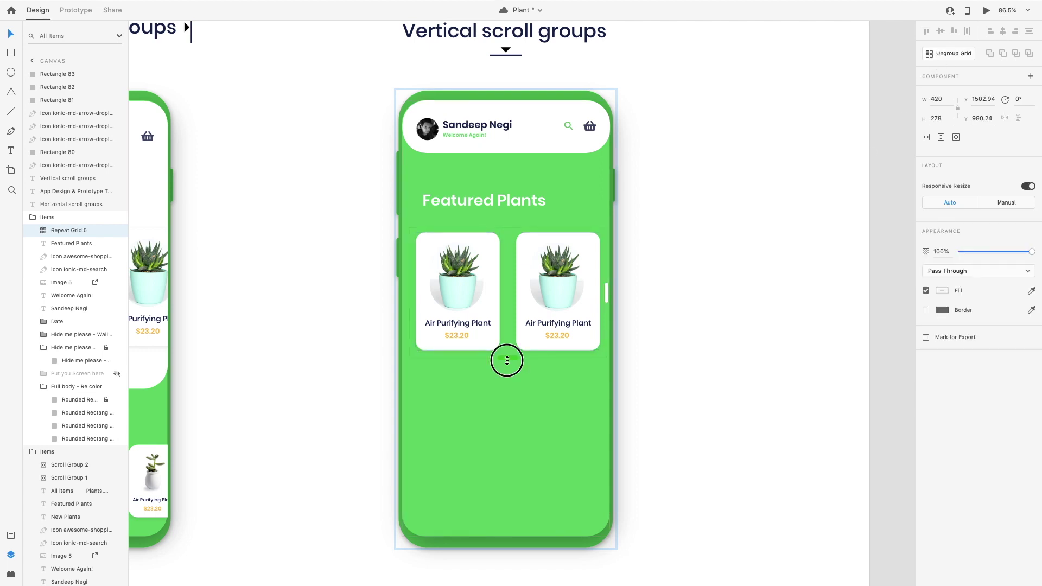
pyautogui.moveTo(507, 360); pyautogui.dragTo(507, 579)
pyautogui.click(698, 389)
pyautogui.scroll(1, 698, 388)
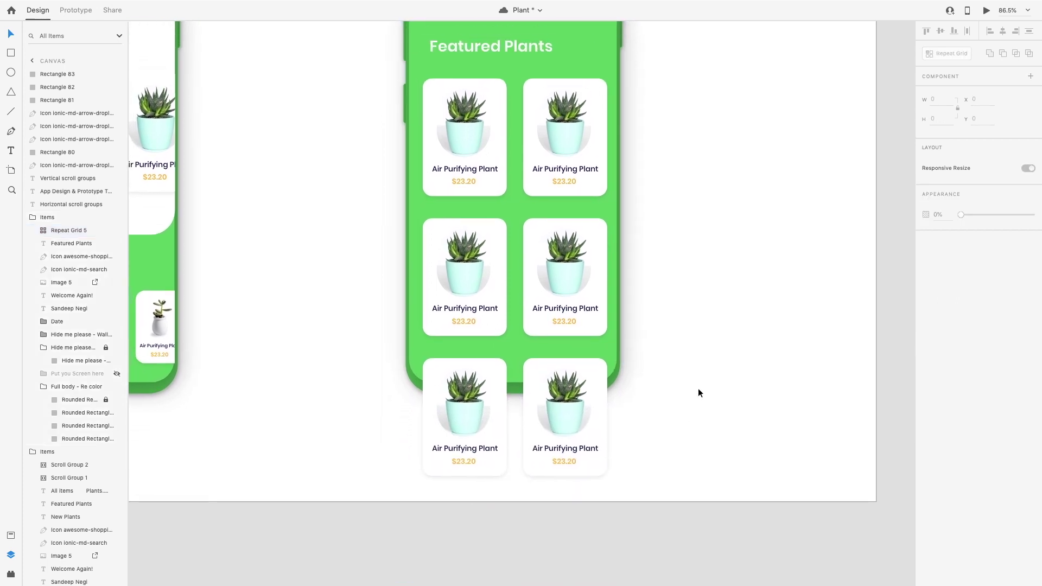
# Make the extended plant card grid on the vertical-scroll phone a vertical scroll group
pyautogui.scroll(-3, 698, 389)
pyautogui.click(611, 214)
pyautogui.hscroll(2, 611, 213)
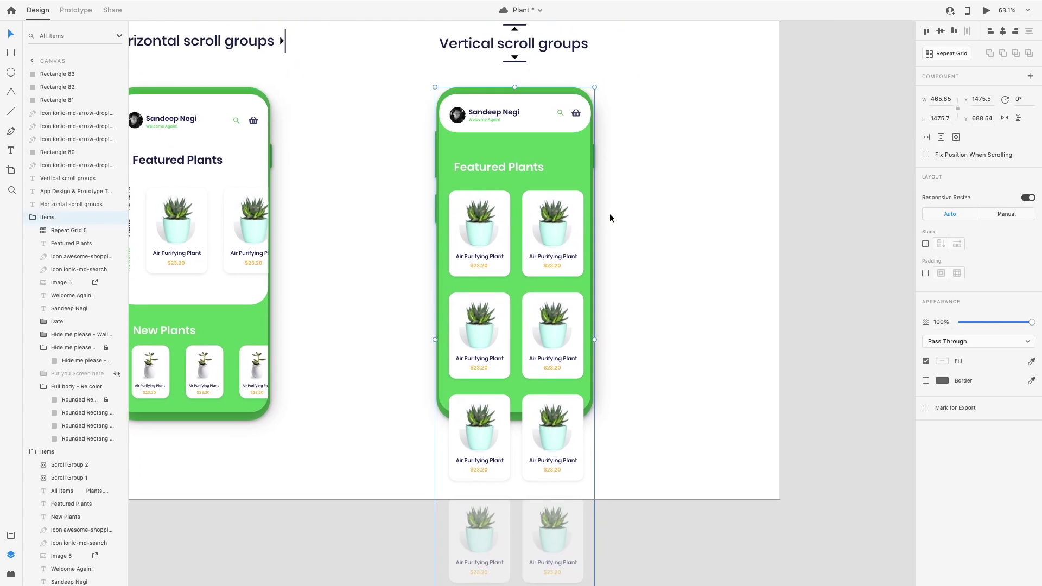
pyautogui.doubleClick(570, 203)
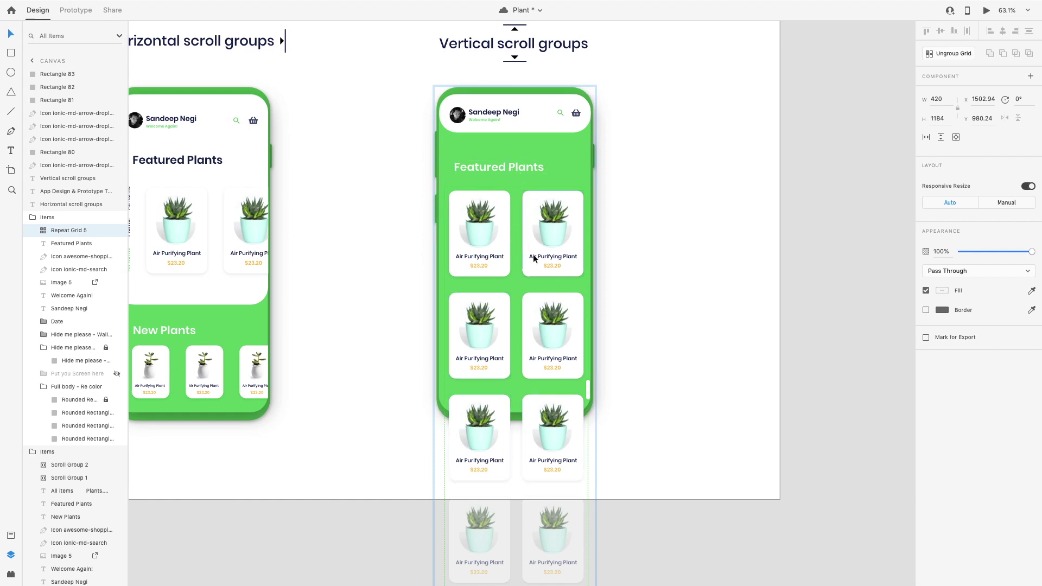
pyautogui.click(942, 138)
# Extend the vertical scroll group's viewport slightly above the first row and raise its lower edge to the bottom of the phone screen
pyautogui.scroll(-4, 590, 374)
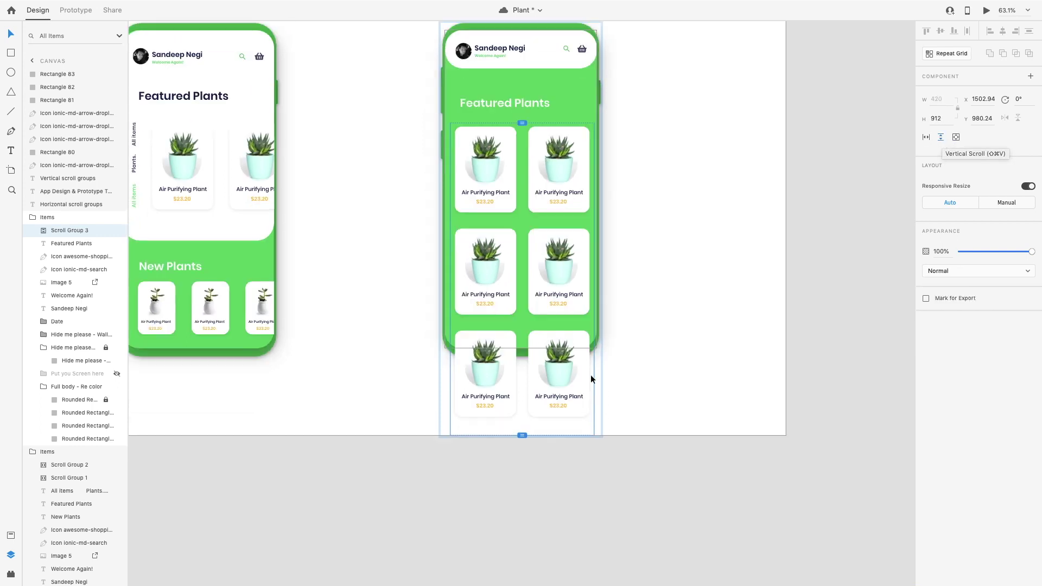
pyautogui.scroll(2, 518, 395)
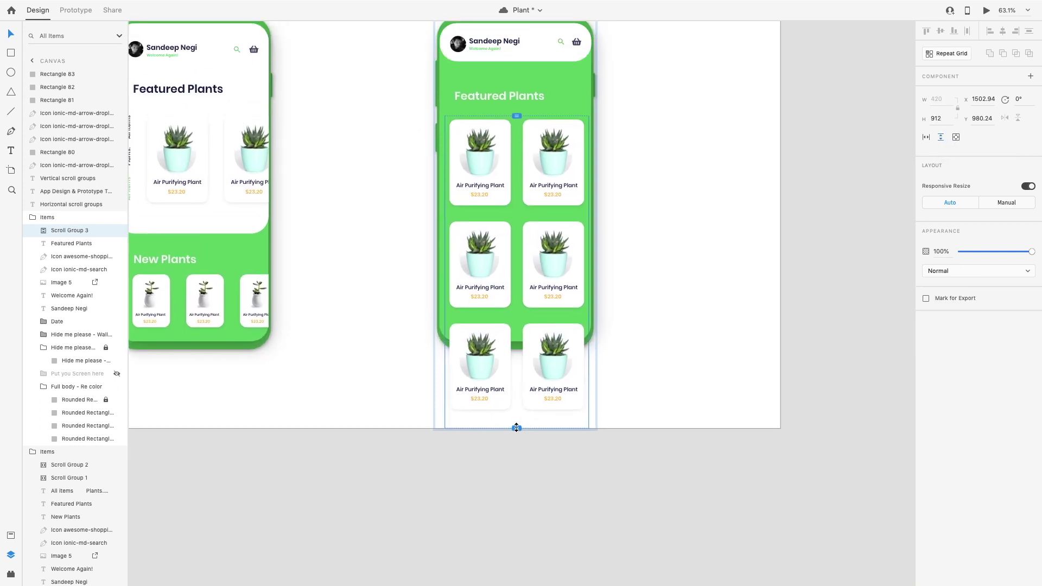
pyautogui.moveTo(519, 115); pyautogui.dragTo(519, 108)
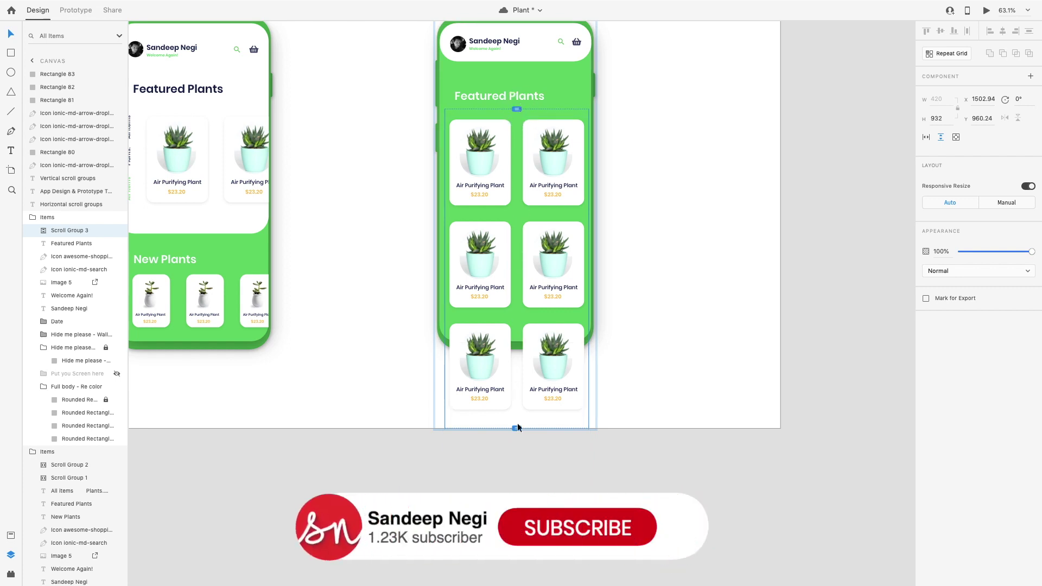
pyautogui.moveTo(516, 427); pyautogui.dragTo(525, 340)
pyautogui.click(621, 300)
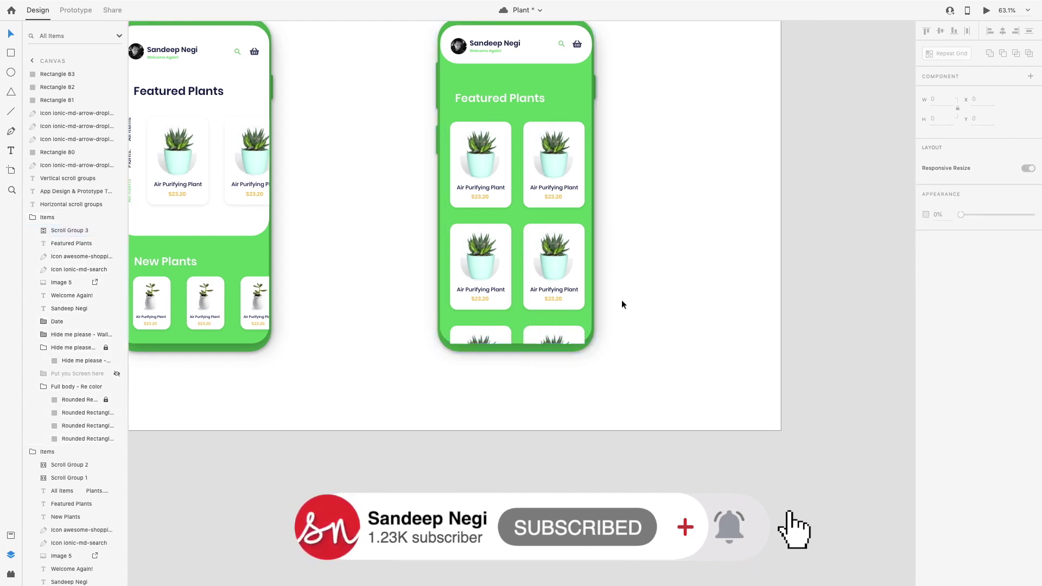
# Shorten the vertical scroll group's viewport to about 634 tall so it ends just below the second row of cards
pyautogui.click(507, 331)
pyautogui.moveTo(515, 352); pyautogui.dragTo(517, 333)
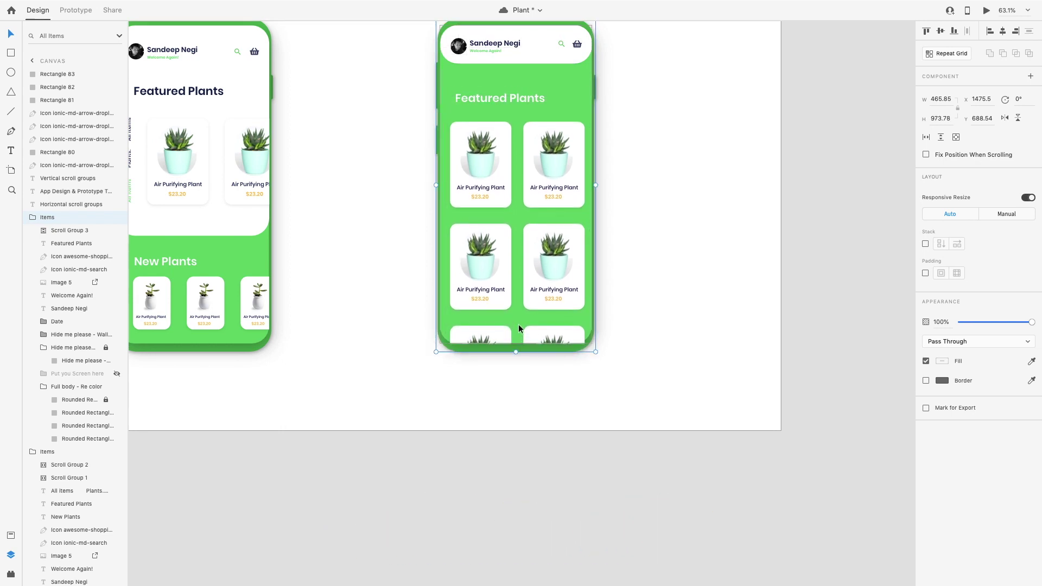
pyautogui.doubleClick(500, 332)
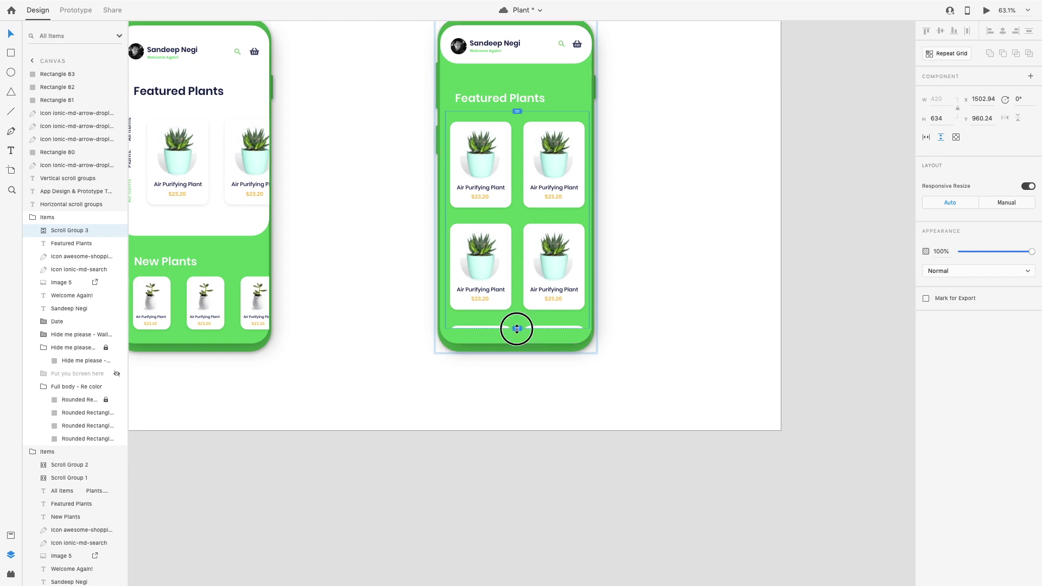
pyautogui.click(638, 283)
pyautogui.scroll(3, 638, 284)
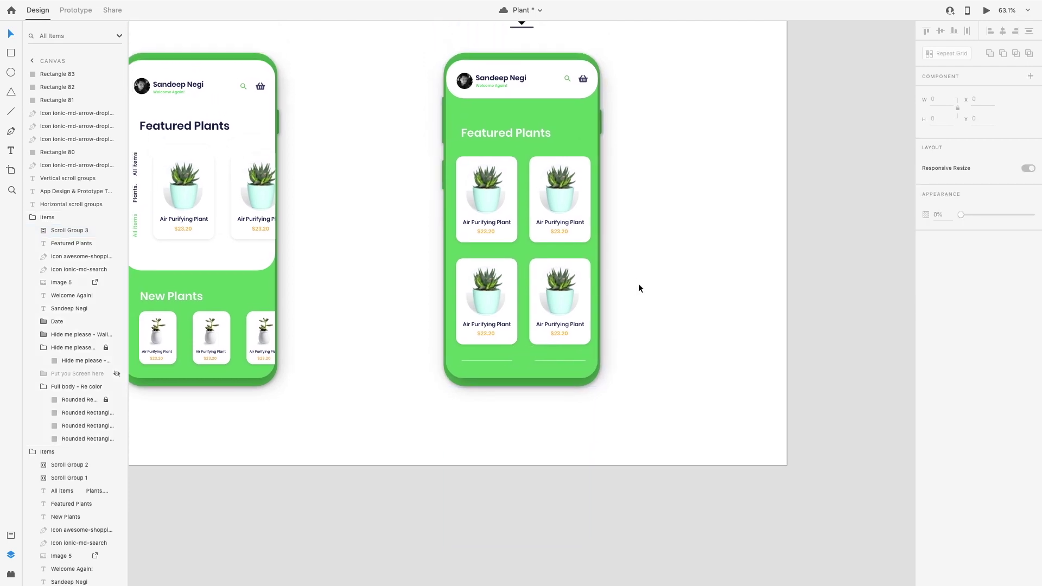
pyautogui.scroll(-4, 641, 315)
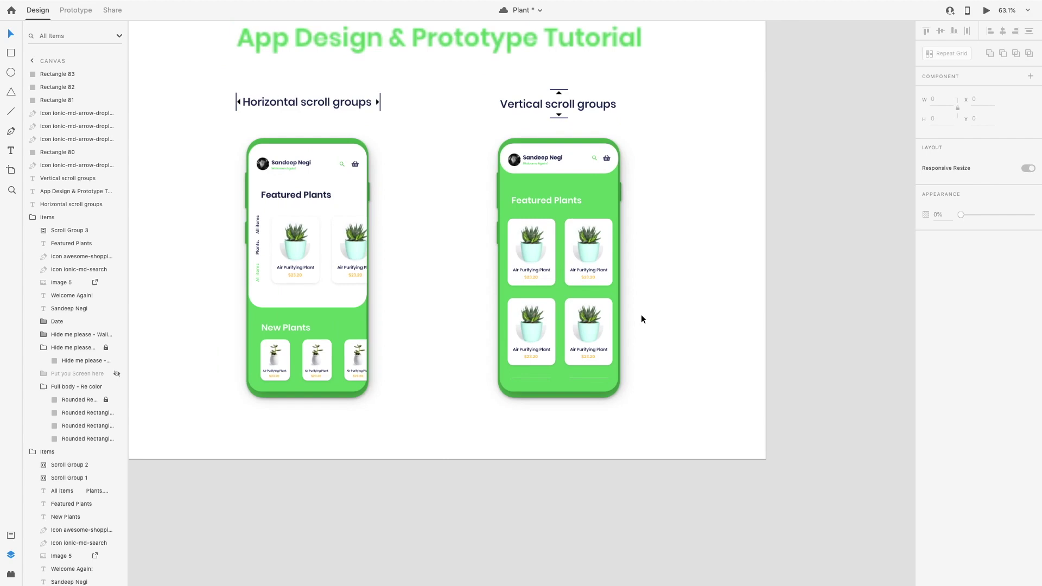
pyautogui.scroll(4, 641, 316)
pyautogui.scroll(2, 782, 124)
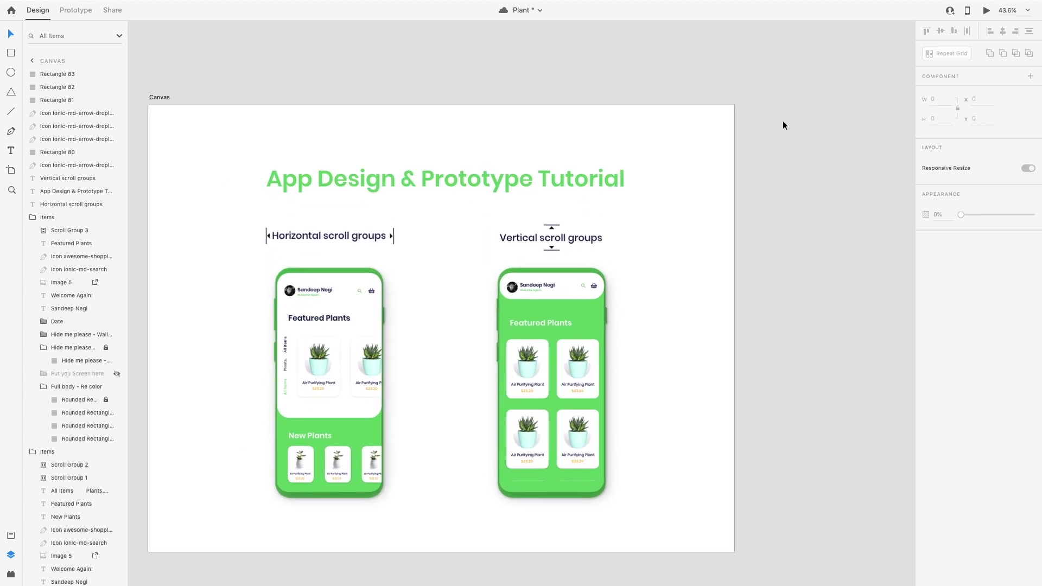